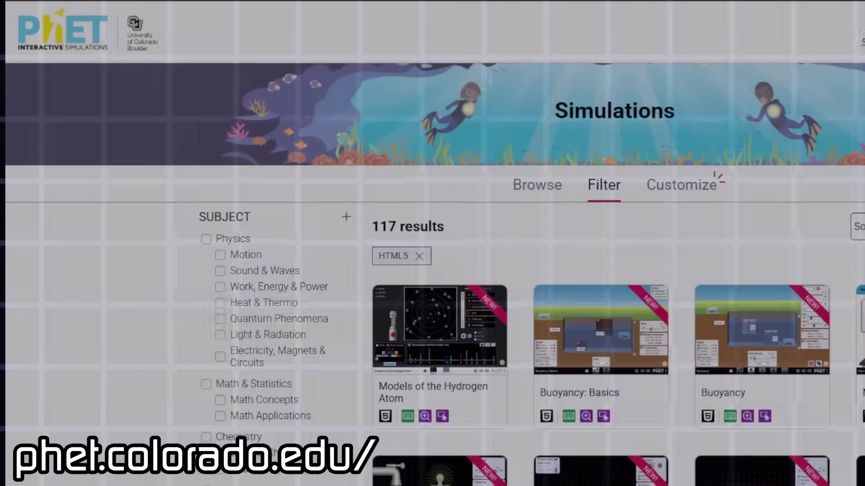
scroll(432, 270, "down", 2)
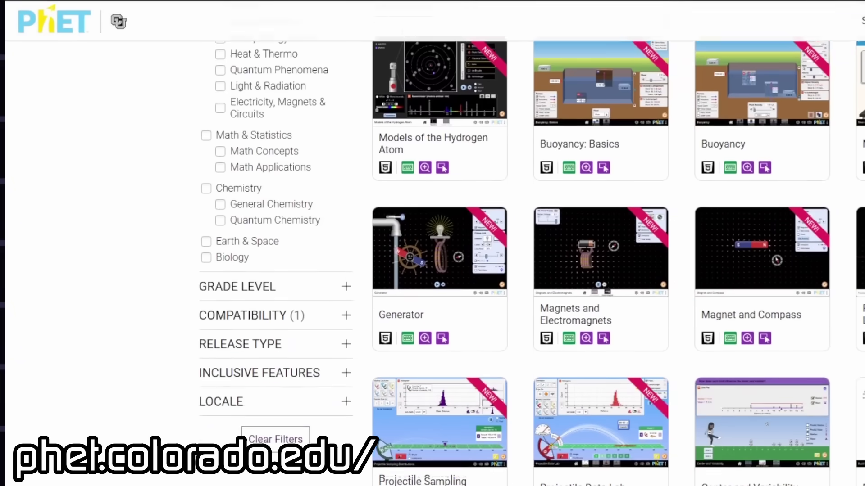
scroll(433, 270, "down", 2)
scroll(433, 271, "down", 2)
scroll(432, 271, "down", 2)
scroll(433, 270, "down", 1)
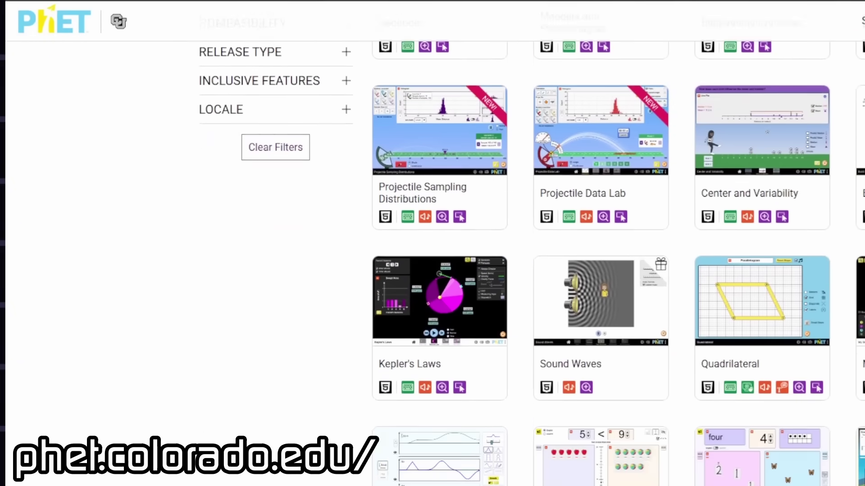
scroll(432, 270, "down", 1)
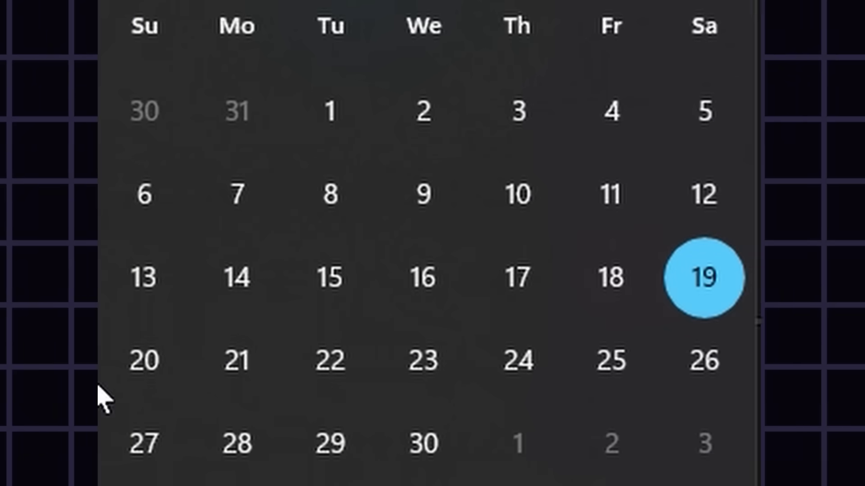
Step: Mark Saturday the 26th in the taskbar calendar, one week past the 19th
left_click(688, 383)
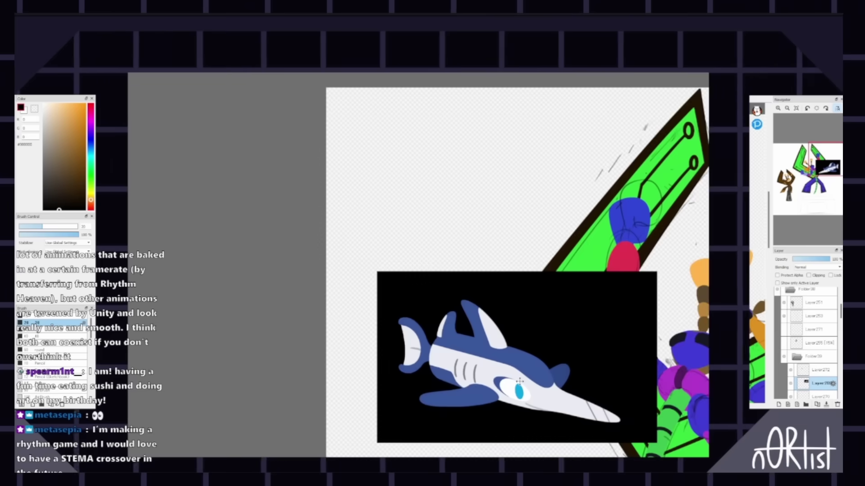
left_click_drag(520, 382, 454, 332)
scroll(453, 331, "up", 3)
scroll(454, 332, "down", 1)
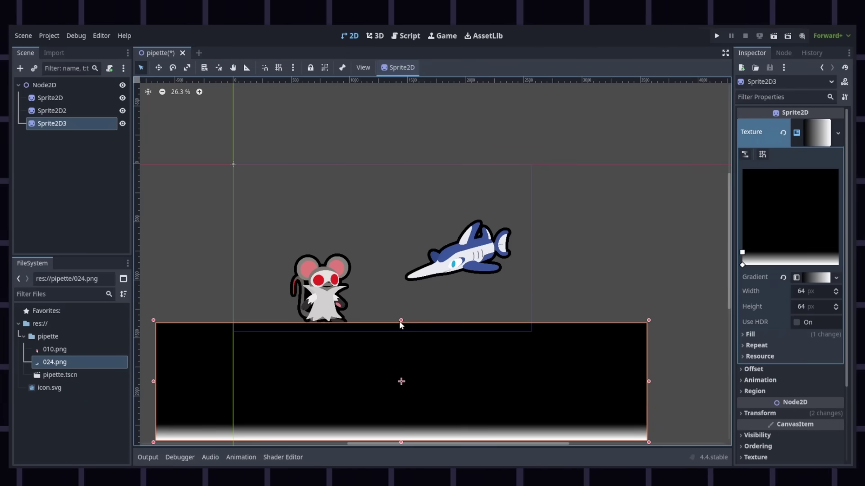
Step: Stretch the gradient sprite over the scene and rename the sprites Musmus, Pipish and HoodBack
left_click_drag(401, 321, 401, 162)
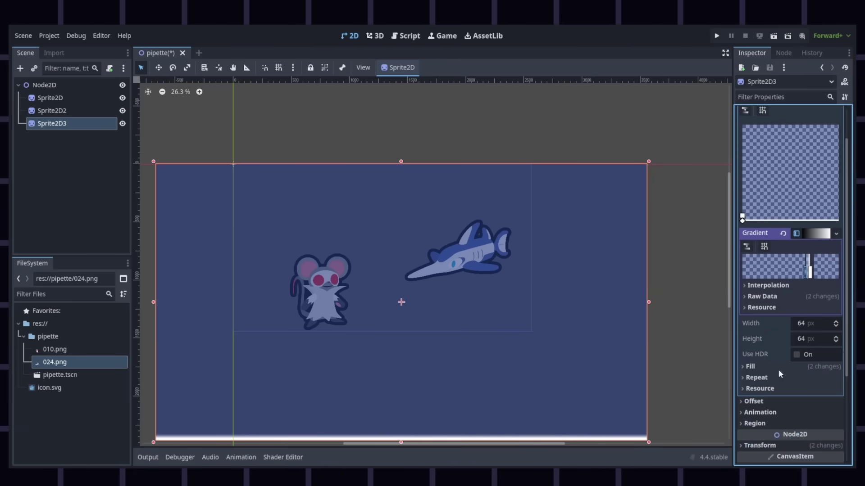
left_click(778, 367)
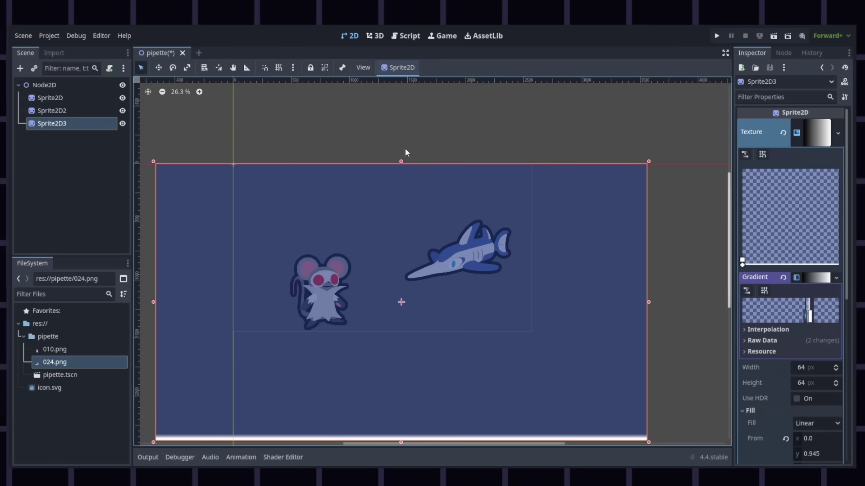
scroll(752, 324, "down", 3)
left_click(51, 129)
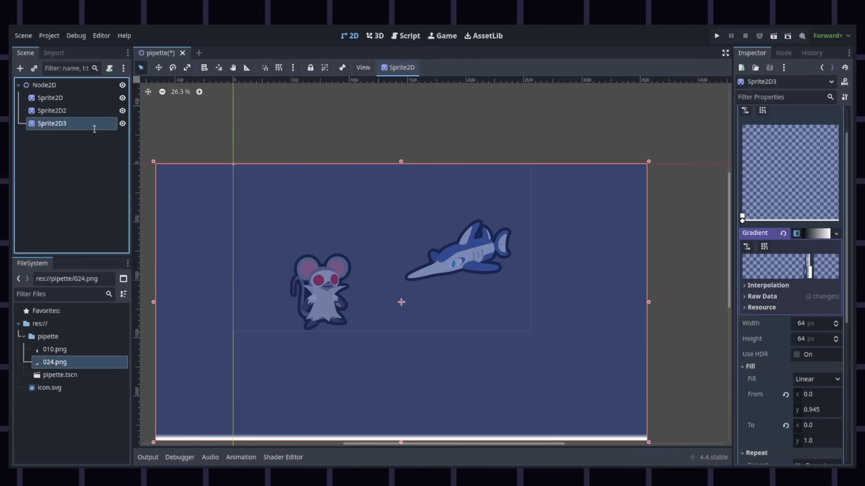
type("HoodBack")
left_click(48, 98)
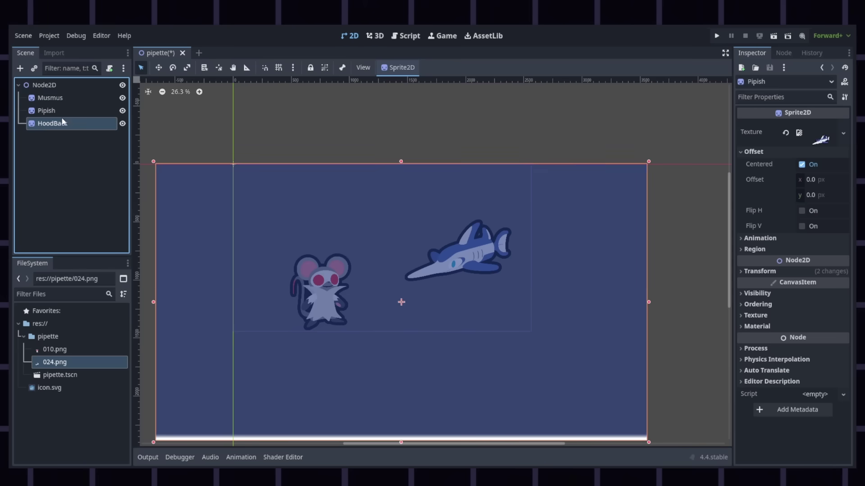
left_click(70, 87)
Step: Duplicate HoodBack as a Background sprite and clear its texture
key("ctrl+v")
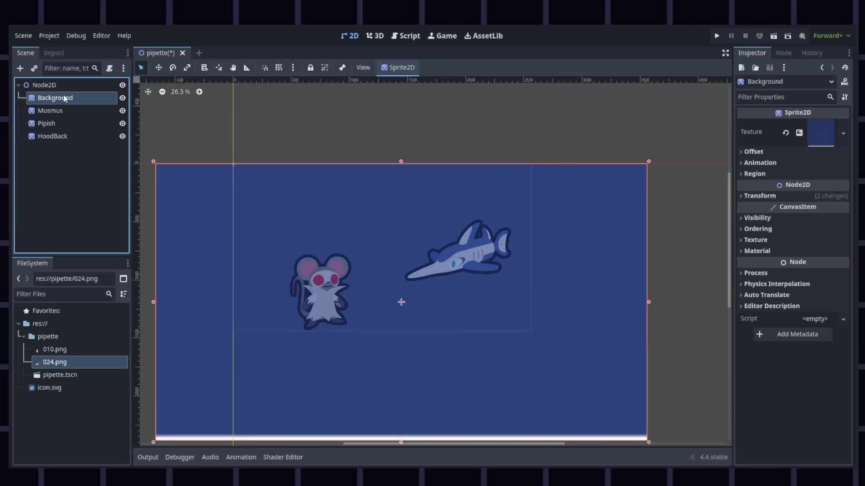
left_click(52, 136)
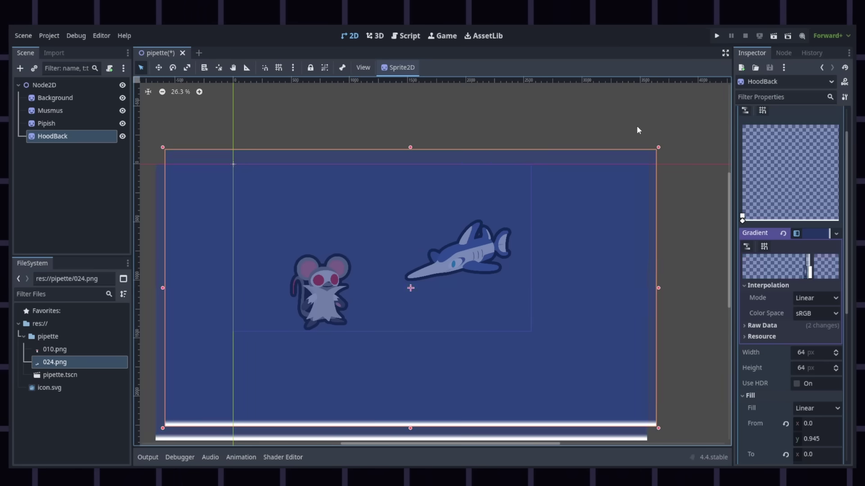
left_click(623, 237)
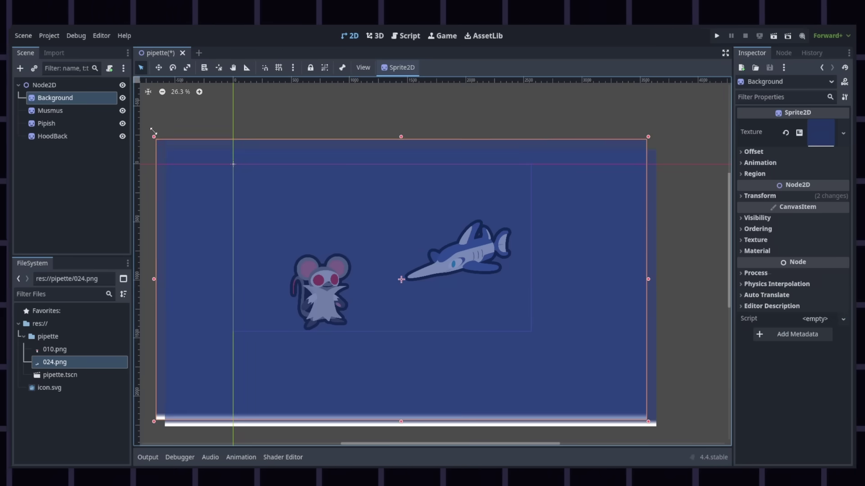
left_click(820, 133)
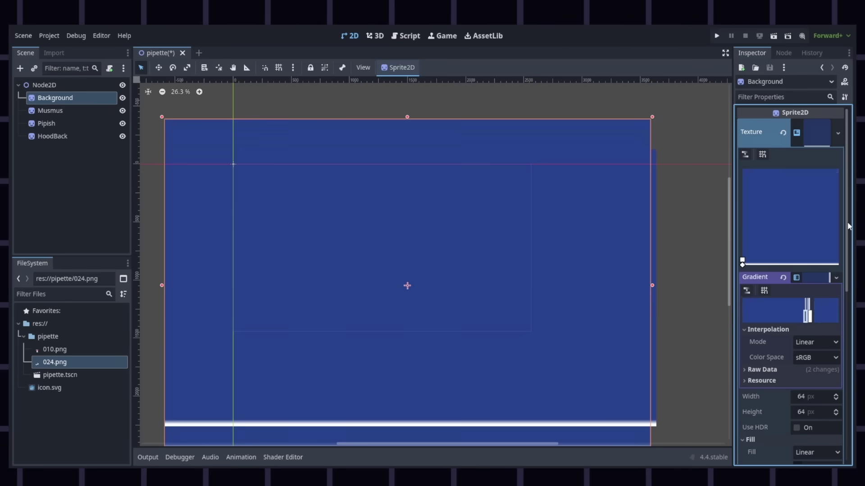
left_click_drag(218, 149, 569, 247)
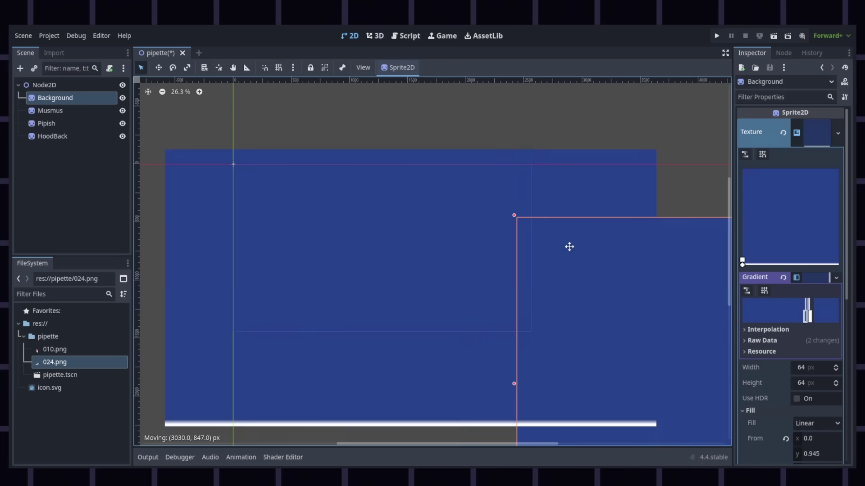
key("ctrl+z")
key("ctrl+z")
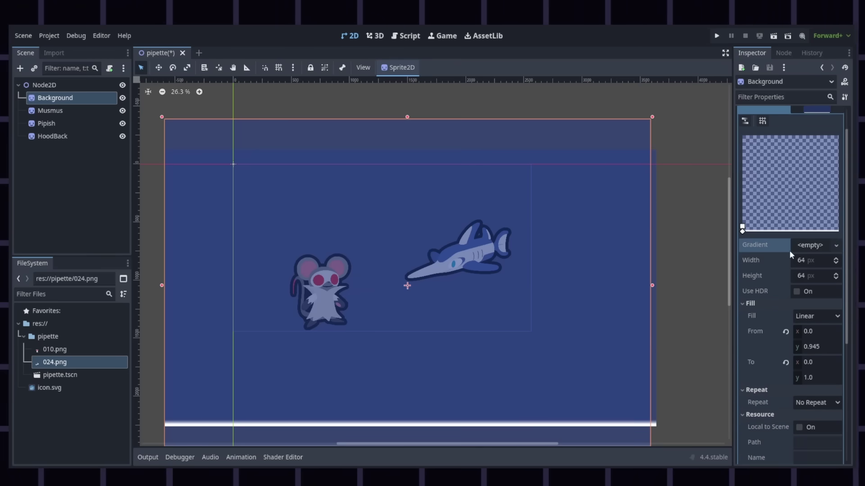
key("ctrl+z")
left_click(821, 129)
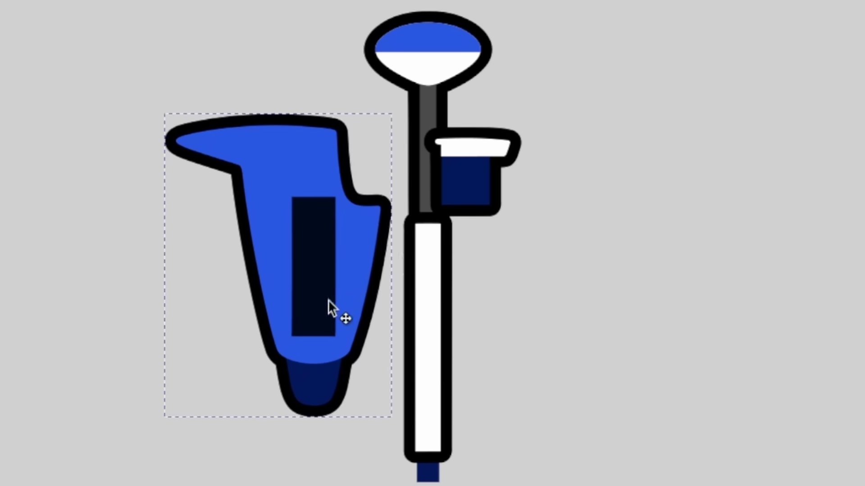
Step: Lay out the pipette parts: body left, cup and tube beneath, plunger fitted onto the body
left_click_drag(327, 299, 323, 278)
left_click_drag(468, 187, 604, 187)
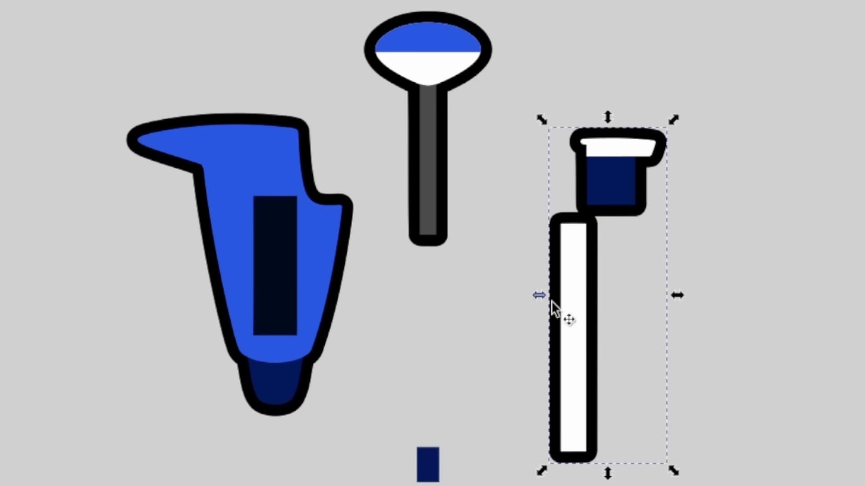
left_click(721, 391)
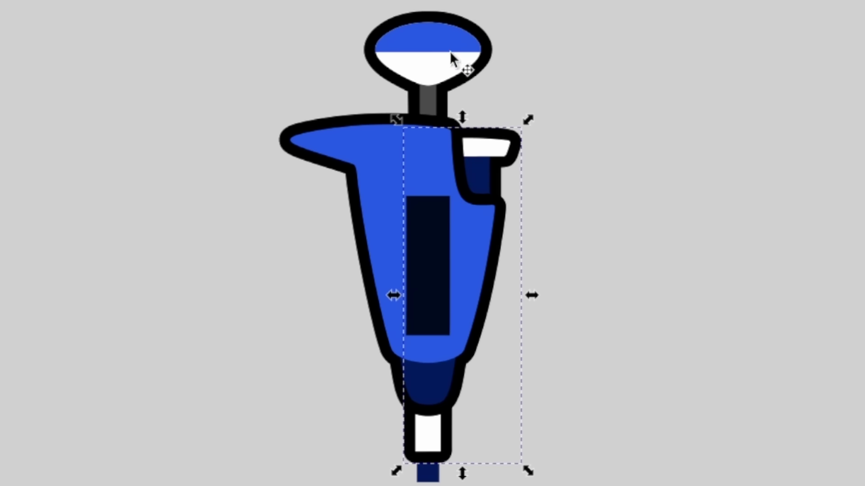
left_click_drag(449, 51, 460, 48)
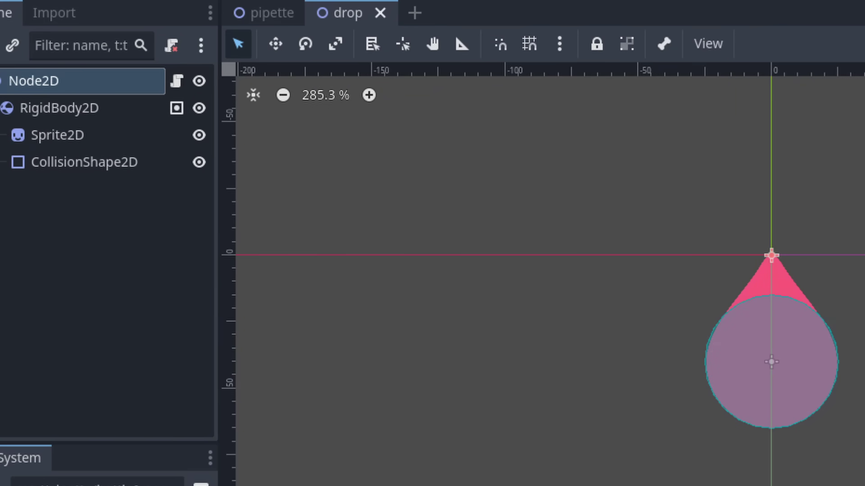
Step: Bring up the Create New Node list of all root node types via Other Node
left_click(115, 160)
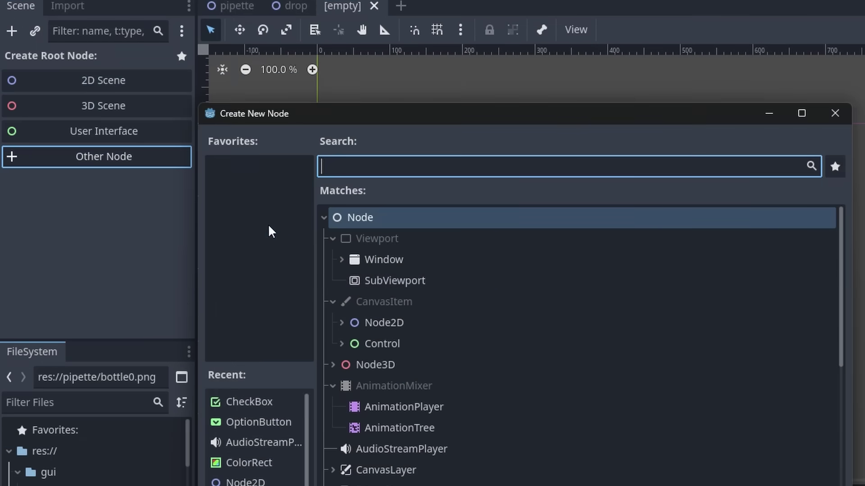
scroll(715, 356, "down", 1)
scroll(712, 352, "down", 1)
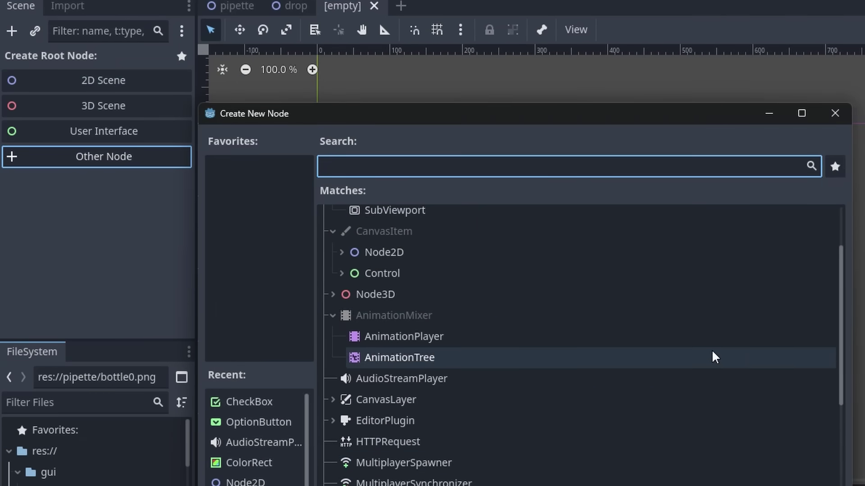
scroll(712, 352, "down", 2)
scroll(712, 352, "down", 1)
scroll(713, 351, "down", 1)
scroll(710, 349, "down", 1)
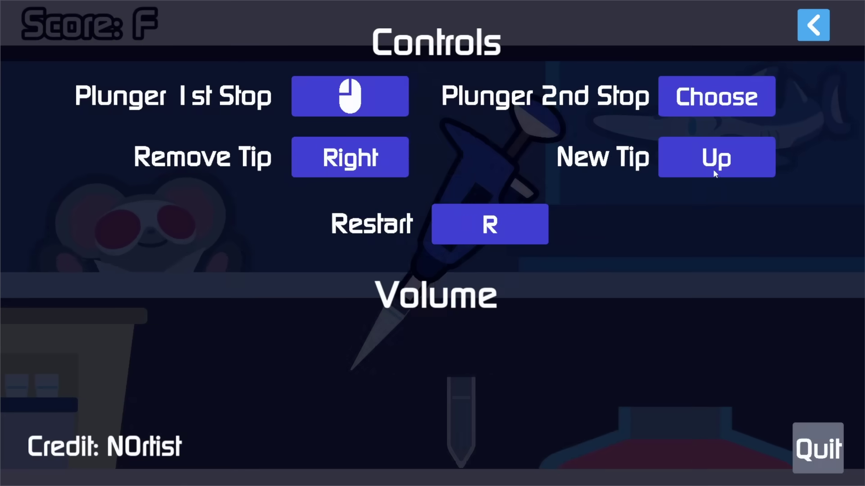
Step: Bind Plunger 2nd Stop to S, New Tip to D, and the mouse click to Remove Tip and Plunger 1st Stop
key("s")
key("d")
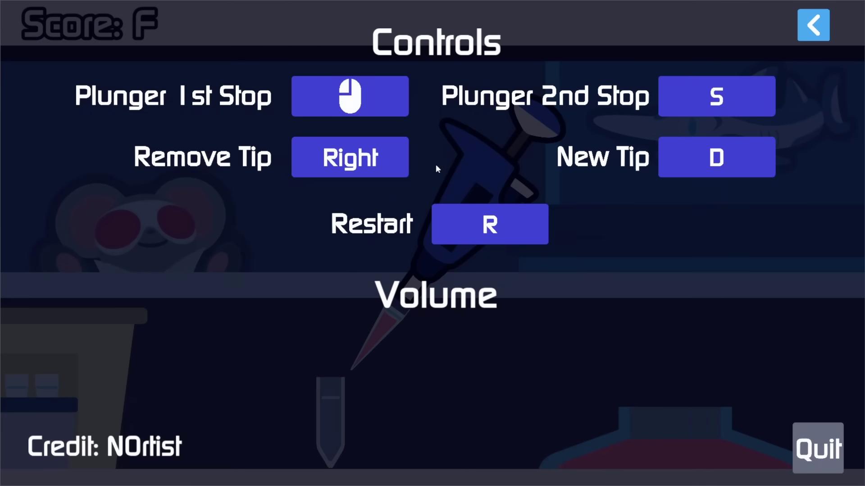
type("A")
left_click(387, 166)
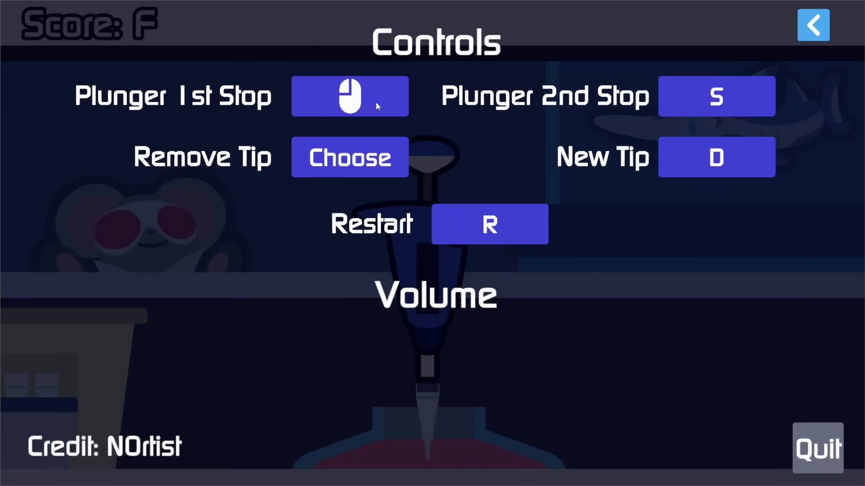
left_click(379, 107)
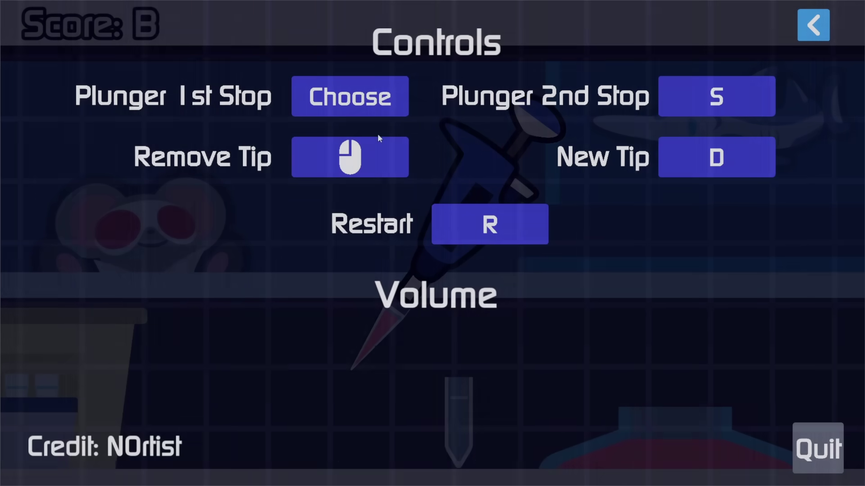
left_click(378, 134)
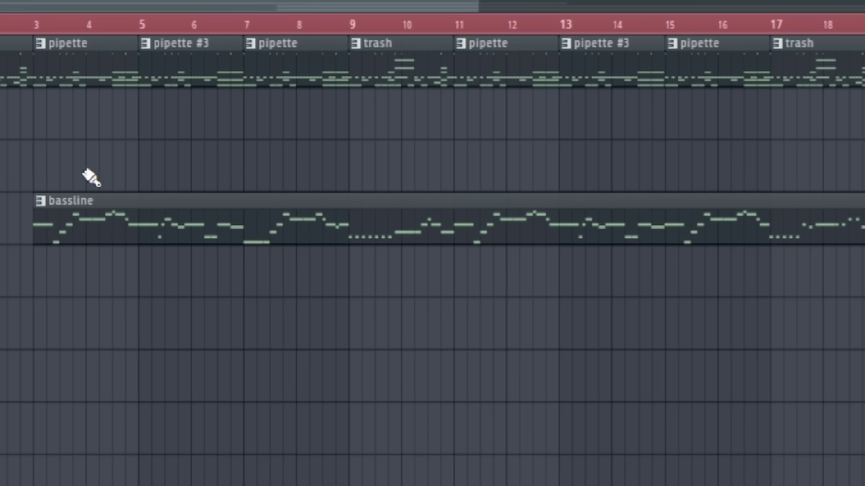
Step: Drag a pattern clip to a new spot in the FL Studio Playlist
middle_click_drag(256, 390, 206, 396)
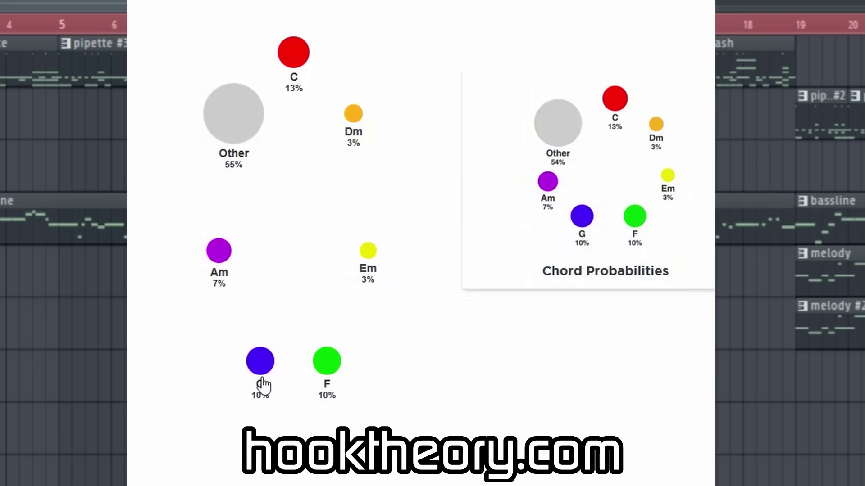
Step: Pick G, F, C, then G in Hooktheory's chord explorer to list matching songs
left_click(262, 380)
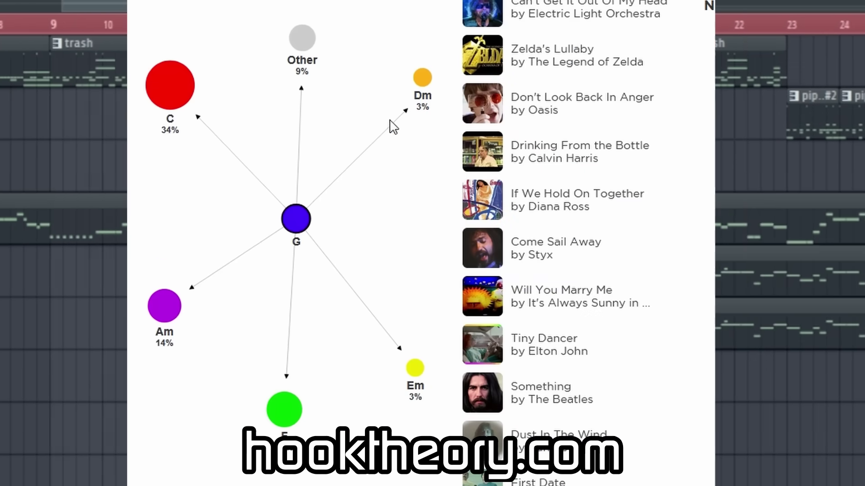
left_click(291, 410)
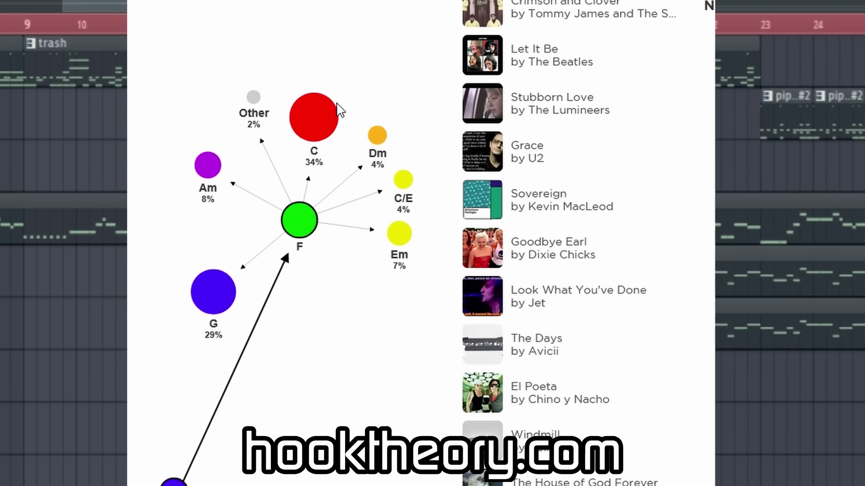
left_click(326, 118)
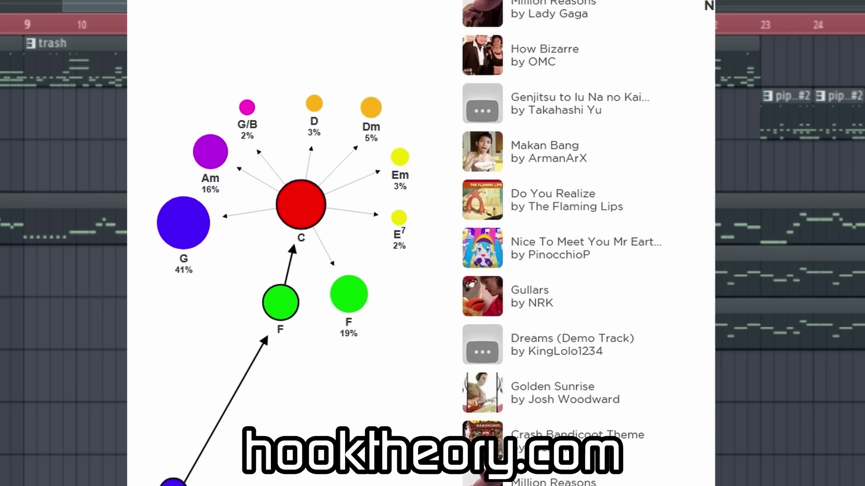
scroll(622, 367, "down", 4)
scroll(621, 367, "down", 5)
scroll(621, 367, "down", 5)
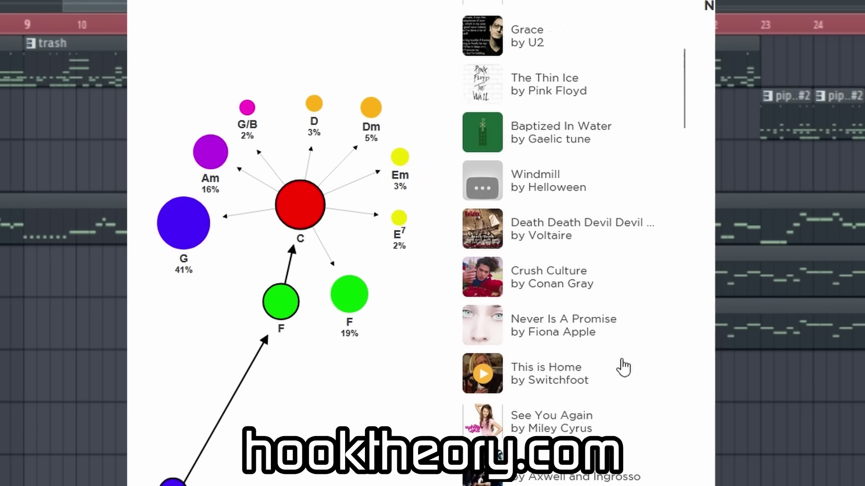
scroll(622, 367, "down", 5)
scroll(622, 367, "down", 2)
scroll(621, 367, "down", 5)
scroll(622, 367, "down", 5)
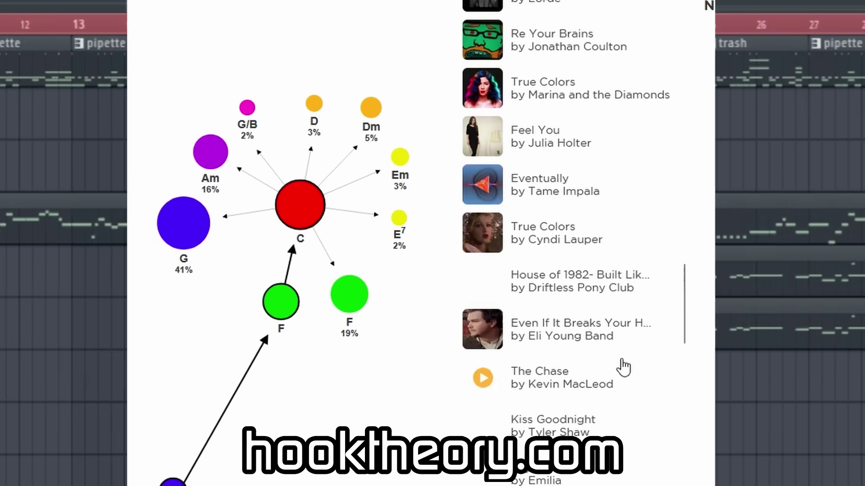
scroll(622, 367, "down", 5)
scroll(622, 366, "down", 4)
scroll(622, 367, "down", 5)
scroll(622, 367, "down", 5)
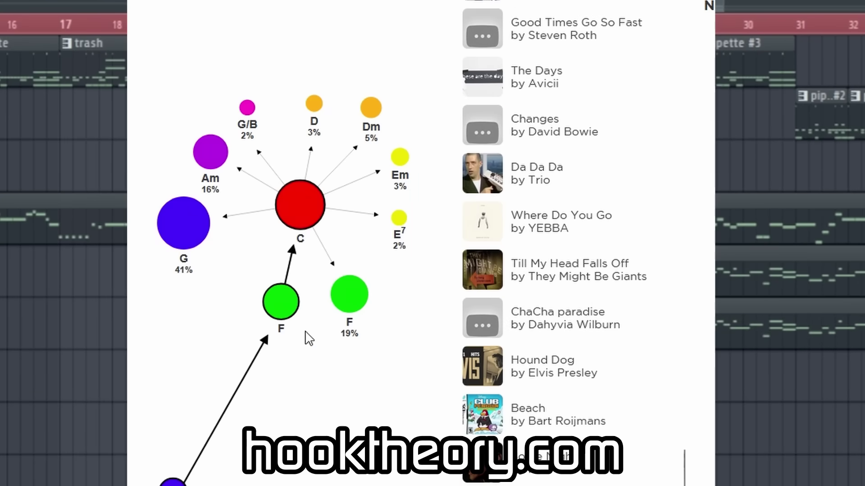
left_click(199, 240)
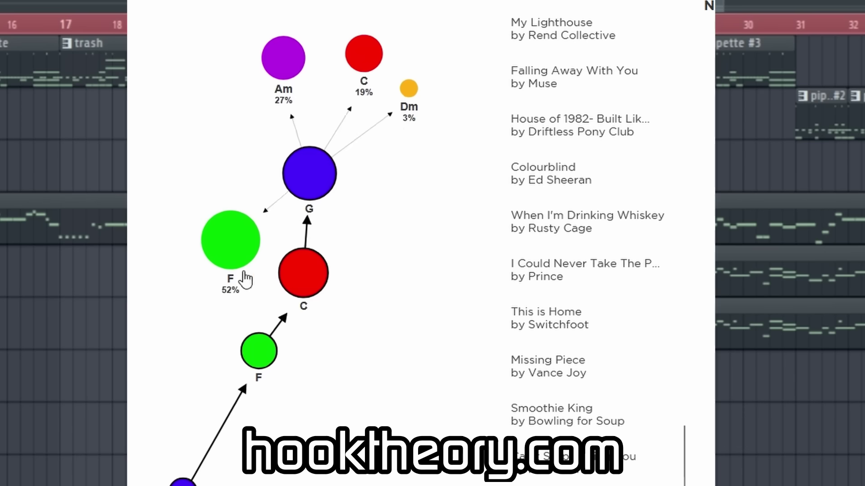
scroll(579, 276, "up", 5)
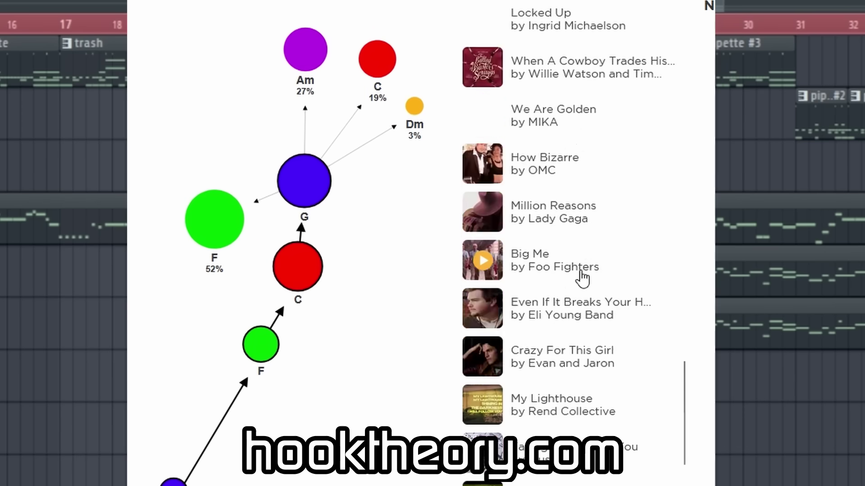
scroll(579, 276, "up", 5)
scroll(579, 275, "down", 5)
scroll(581, 277, "up", 5)
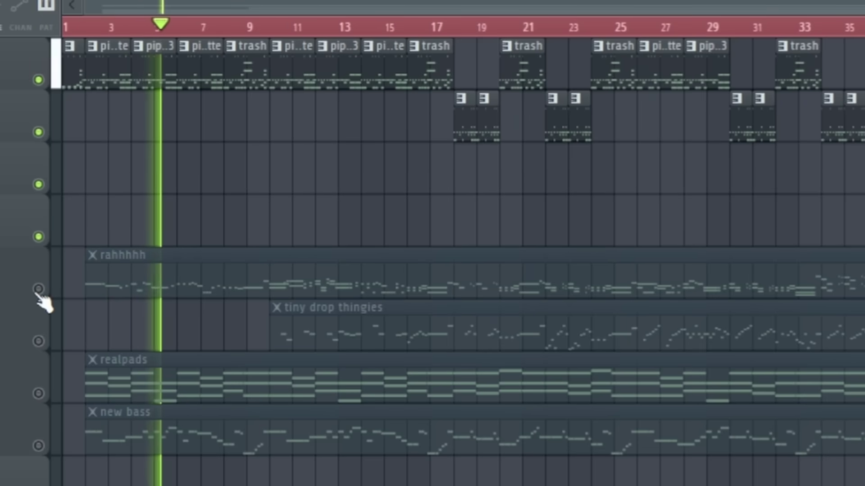
Step: Unmute the rahhhhh, realpads, new bass and tiny drop thingies tracks
left_click(38, 291)
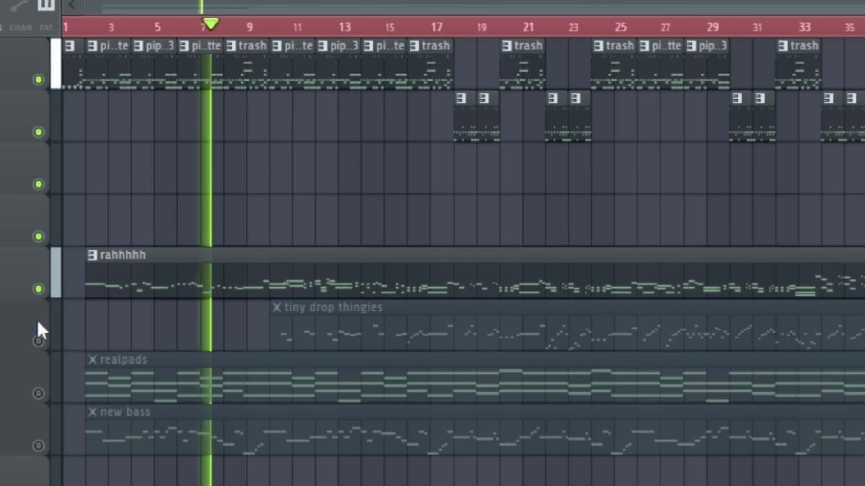
left_click(38, 394)
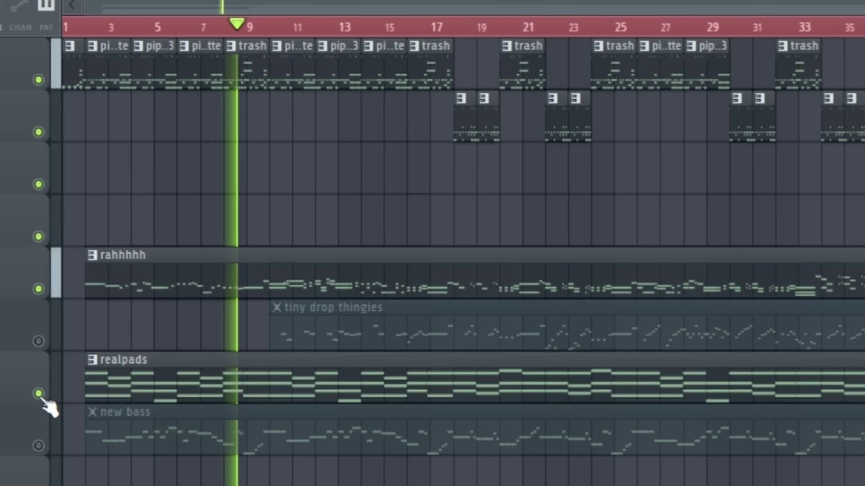
left_click(38, 446)
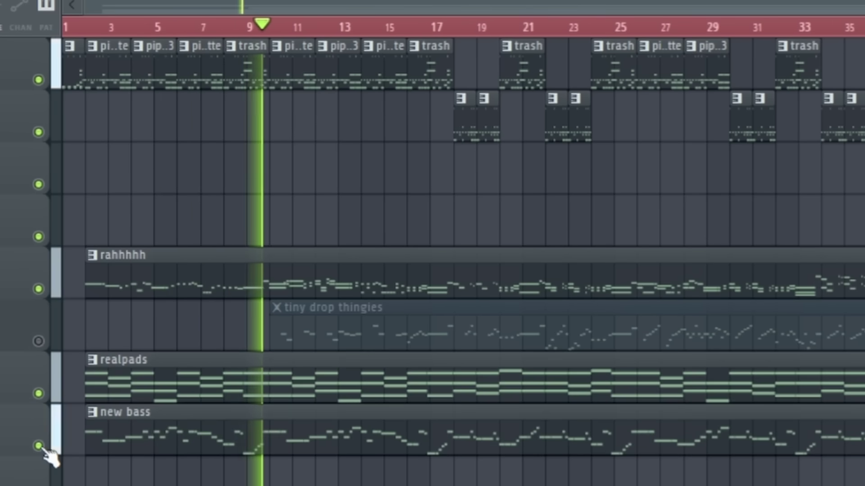
left_click(39, 341)
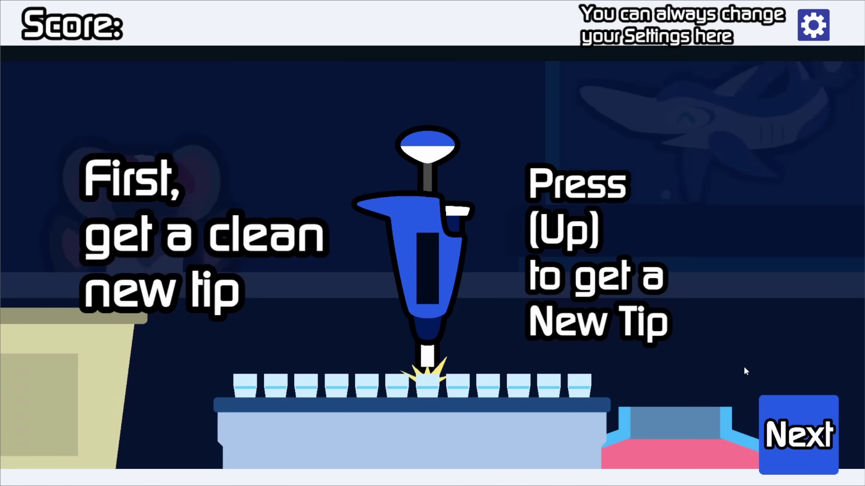
Step: Advance the tutorial past the tip and plunger-stop instructions to Choose a Version
key("Return")
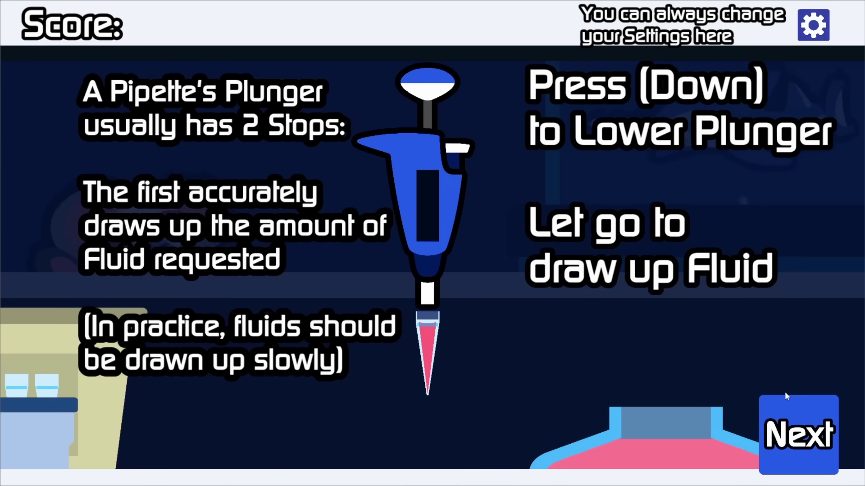
left_click(785, 397)
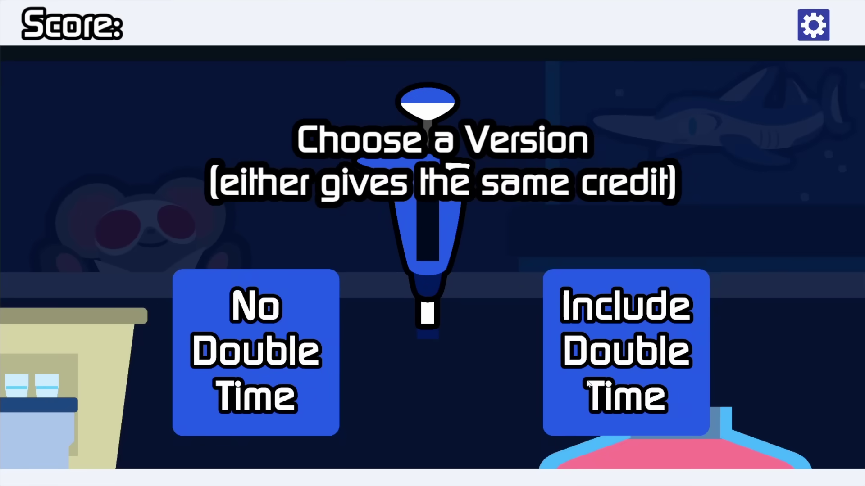
Step: Choose the Include Double Time version and pipette pink fluid from the flask into tubes
left_click(603, 353)
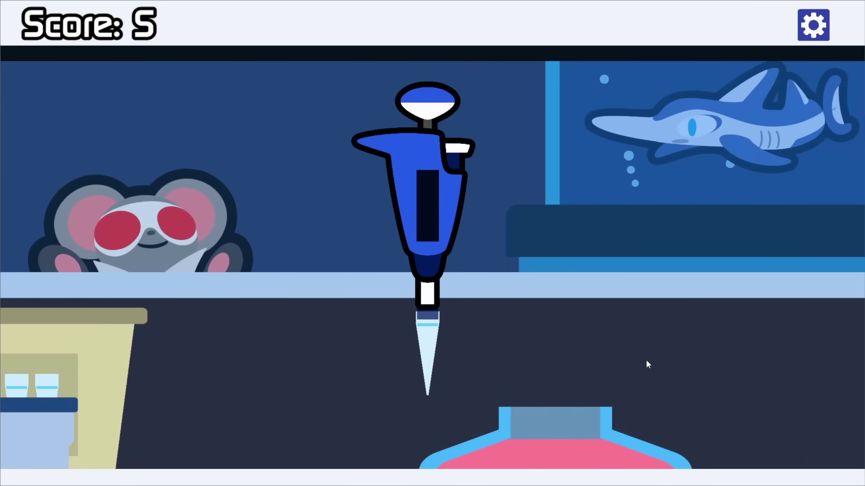
left_click(645, 365)
left_click(647, 364)
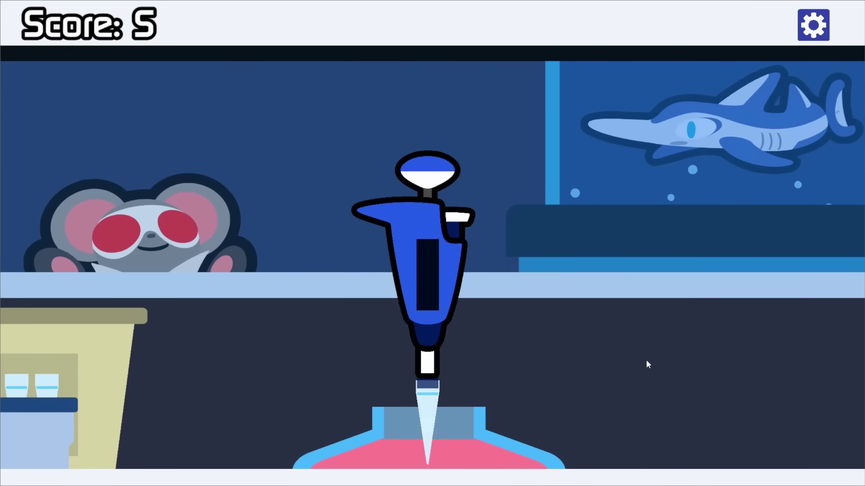
left_click(646, 360)
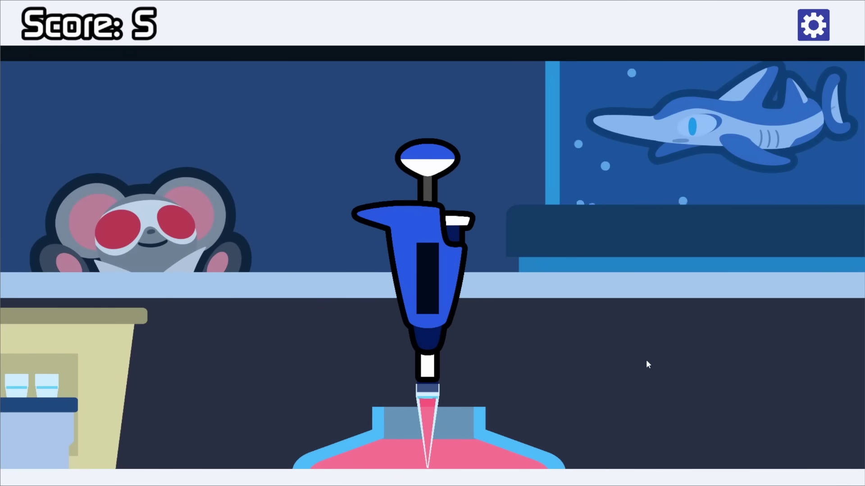
left_click(646, 361)
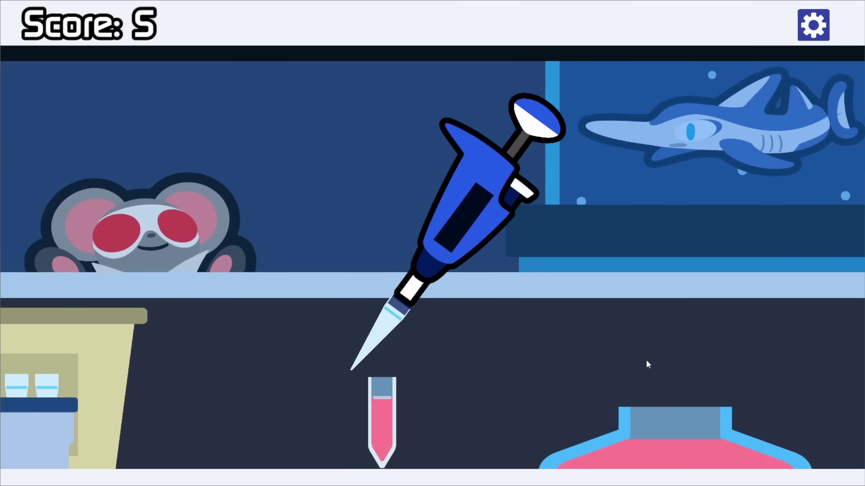
left_click(646, 361)
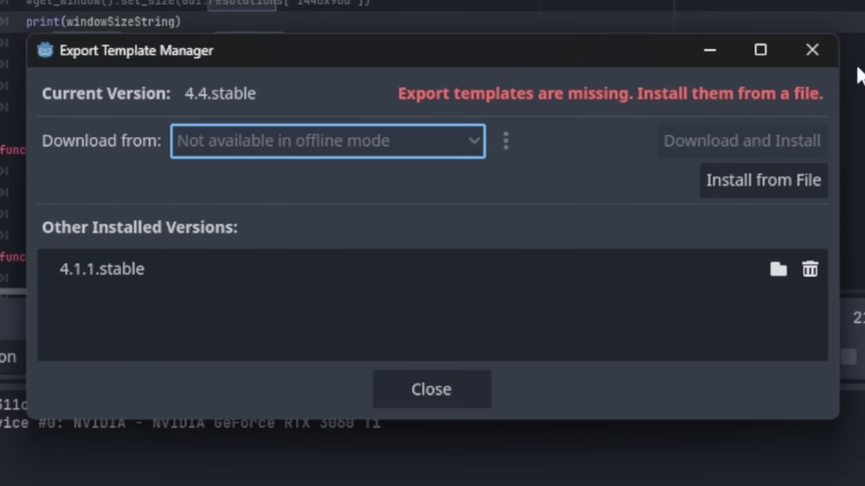
Step: Dismiss the Export Template Manager and add a Windows Desktop export preset
left_click(813, 50)
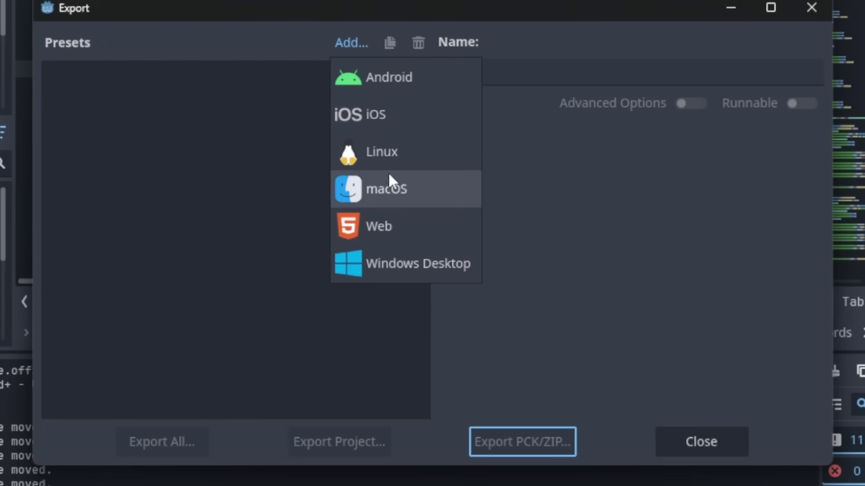
left_click(405, 265)
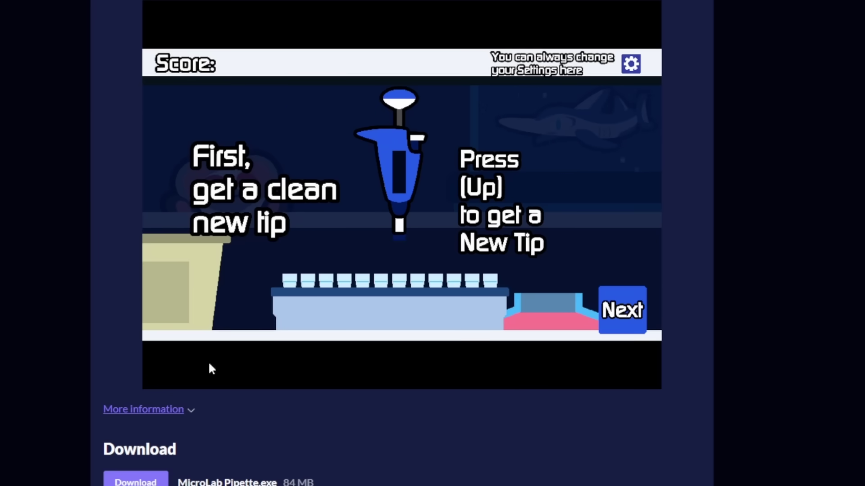
Step: Advance the itch.io-embedded tutorial to the plunger instructions
left_click(622, 311)
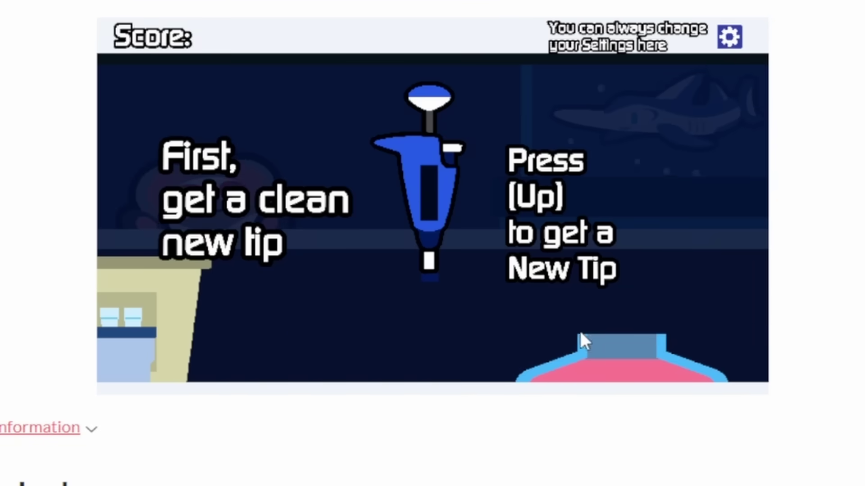
Step: Pick up four new pipette tips with Up, then leave the tip tutorial to start pipetting
key("Up")
key("Up")
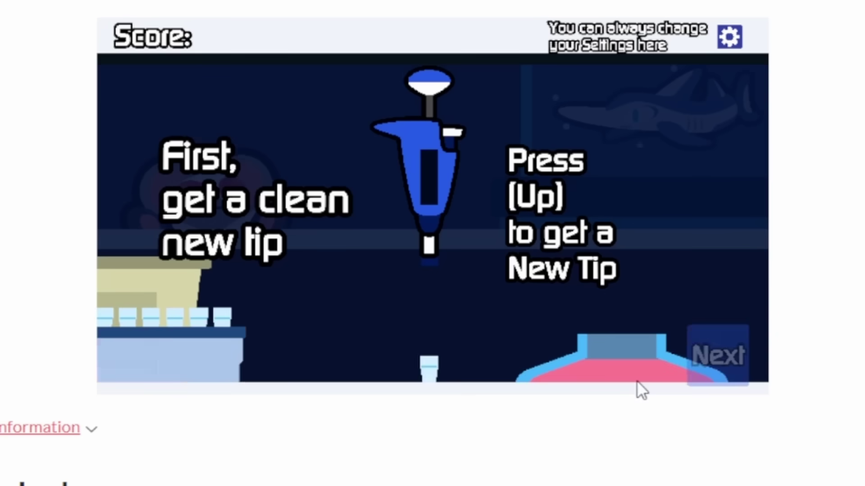
key("Up")
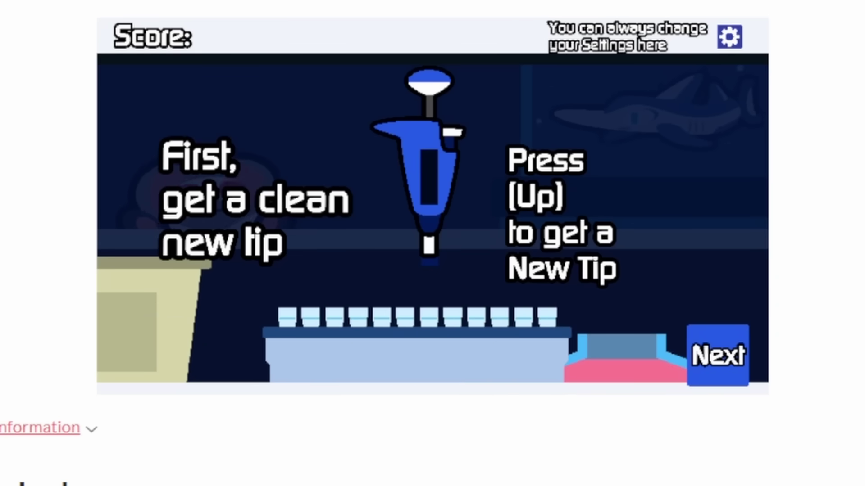
key("Up")
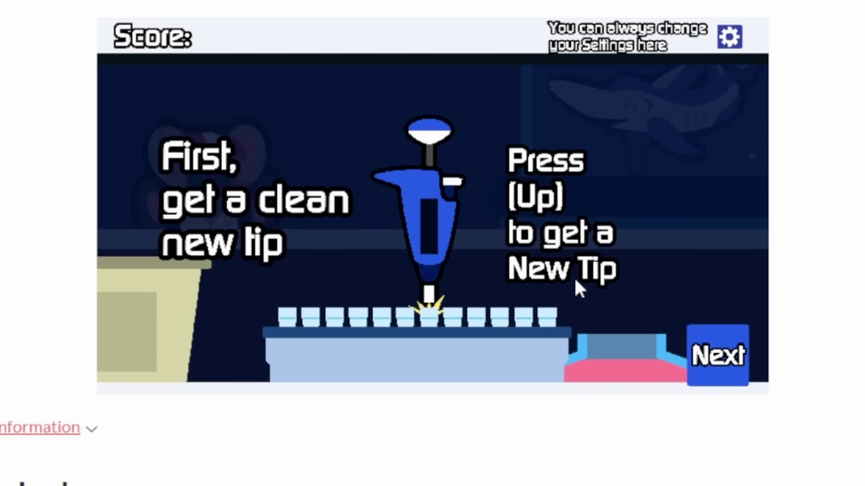
key("Up")
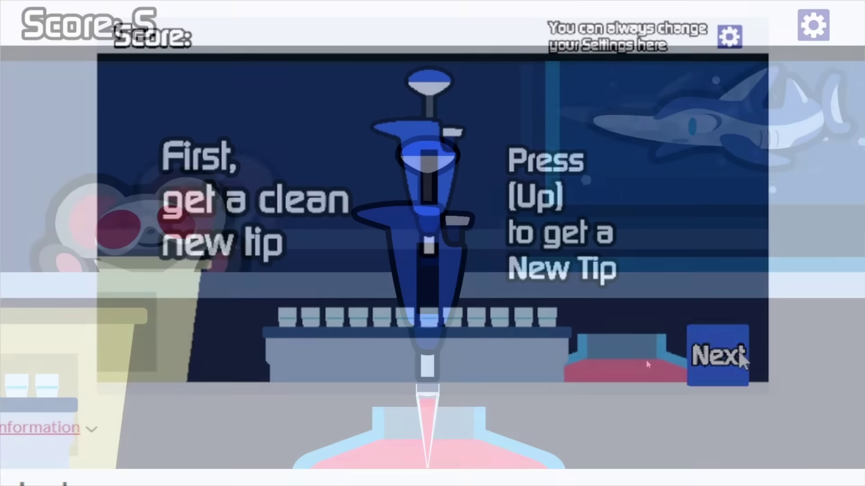
left_click(756, 350)
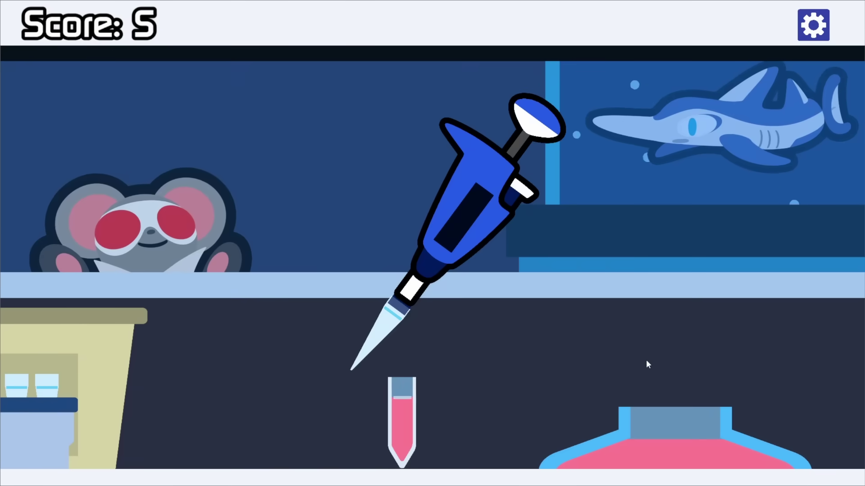